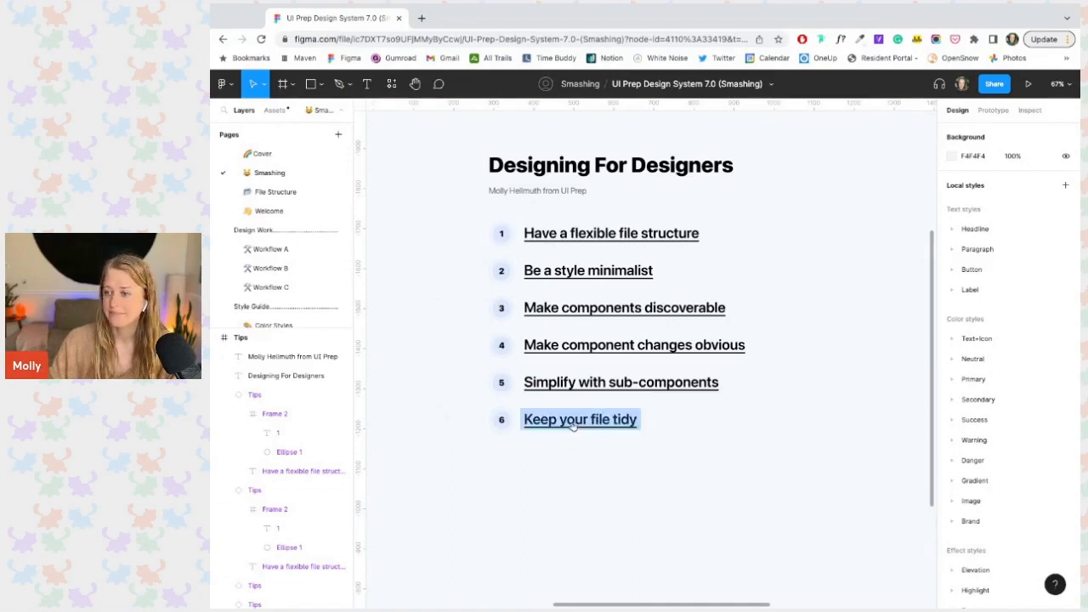
Follow the 'Go to Tab' link and pan over the Line, Pill and Folder Tab component sets
mouse_move(564, 422)
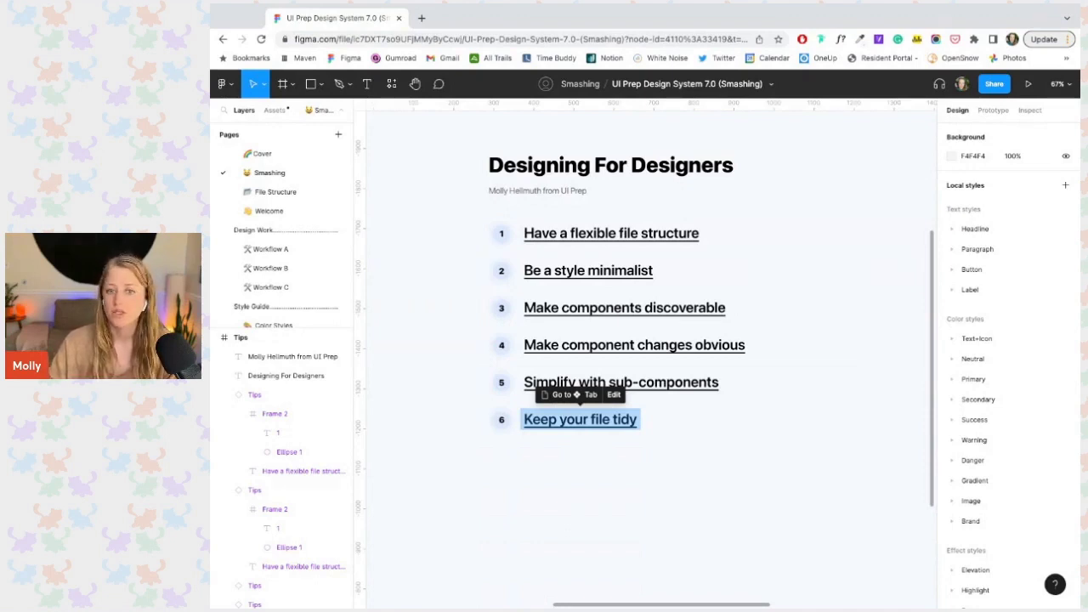
left_click(583, 419)
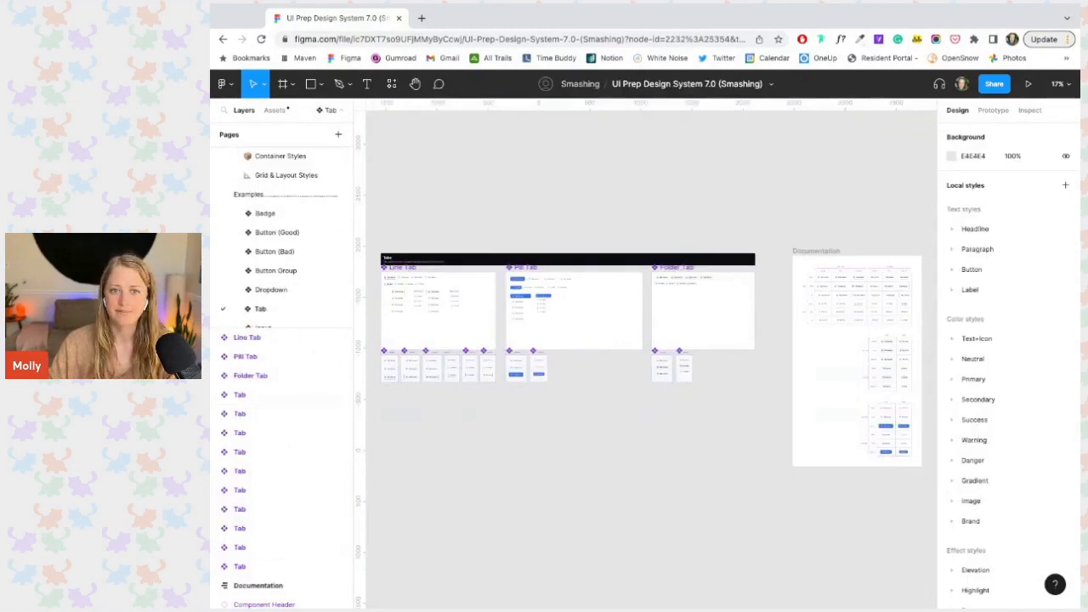
scroll(490, 508, "left", 2)
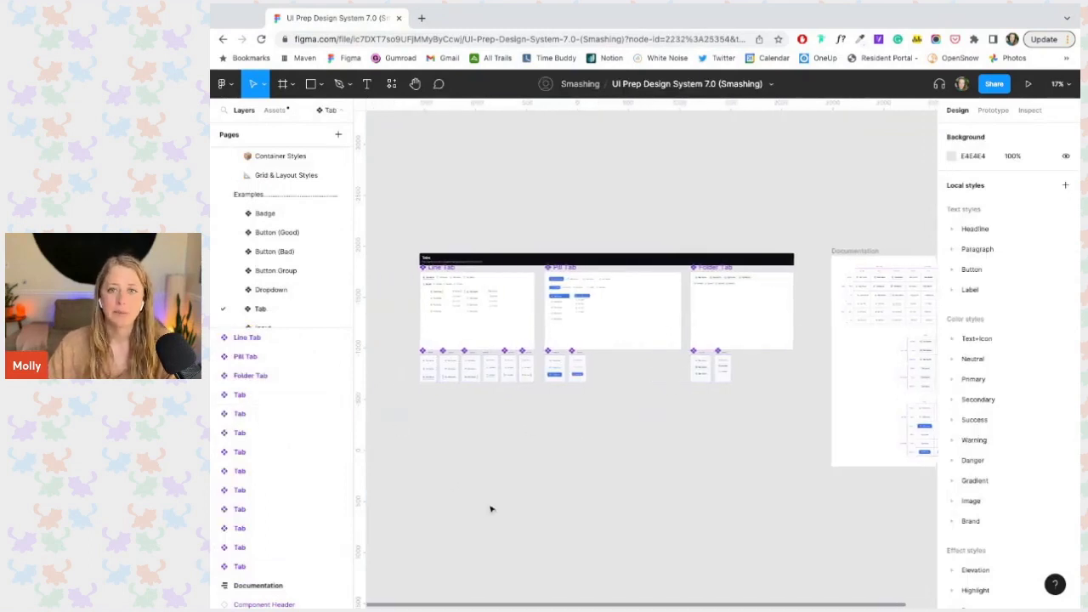
scroll(490, 508, "left", 1)
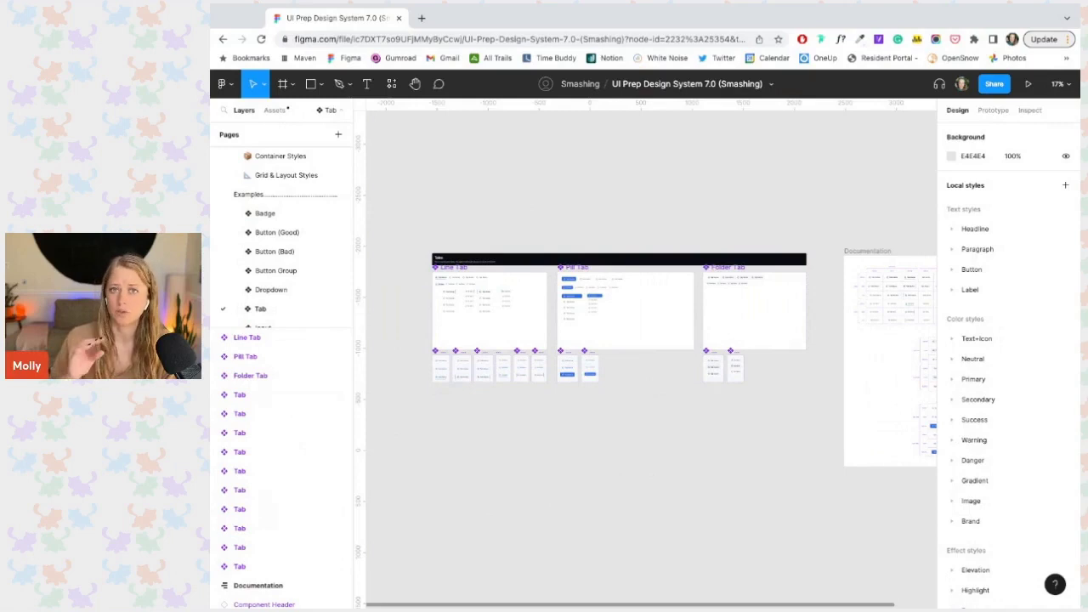
scroll(465, 399, "up", 5)
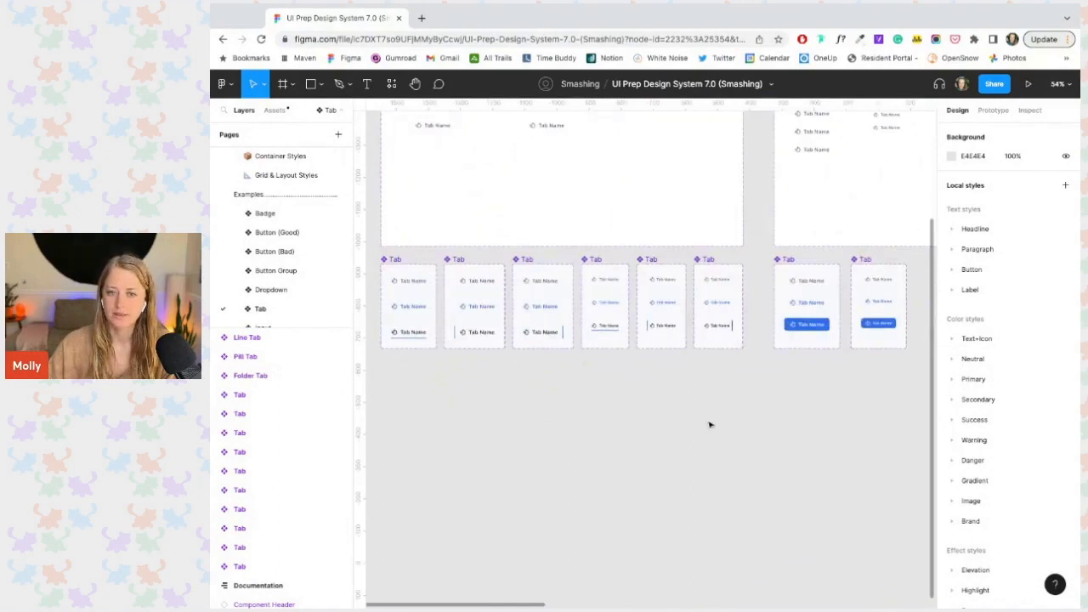
scroll(541, 430, "down", 4)
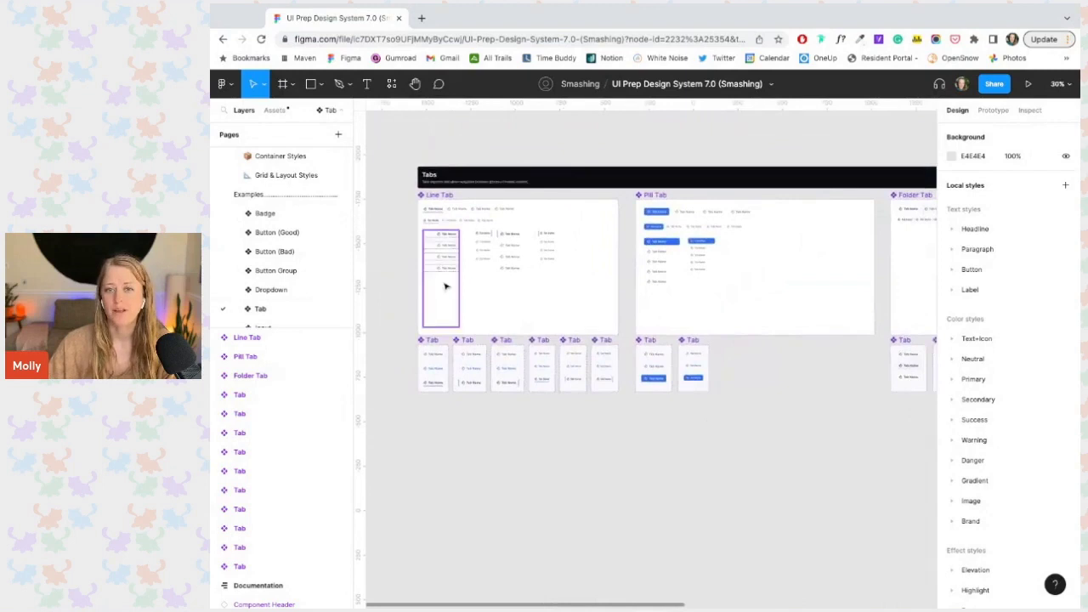
In Assets, collapse the Table group and expand the Tab group to browse its variants
left_click(275, 111)
left_click(228, 333)
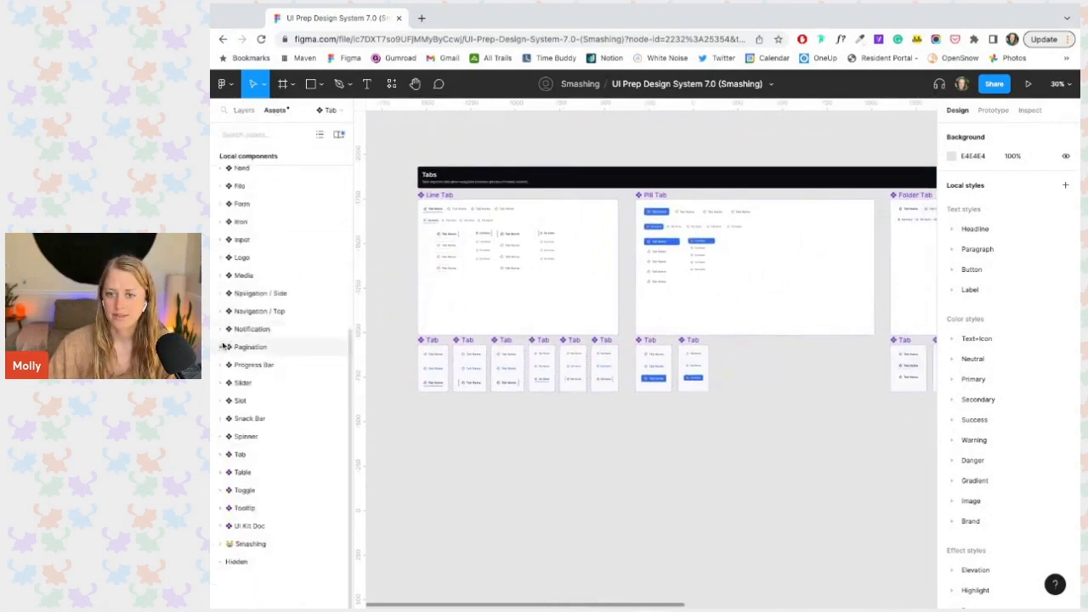
left_click(221, 457)
scroll(222, 458, "down", 5)
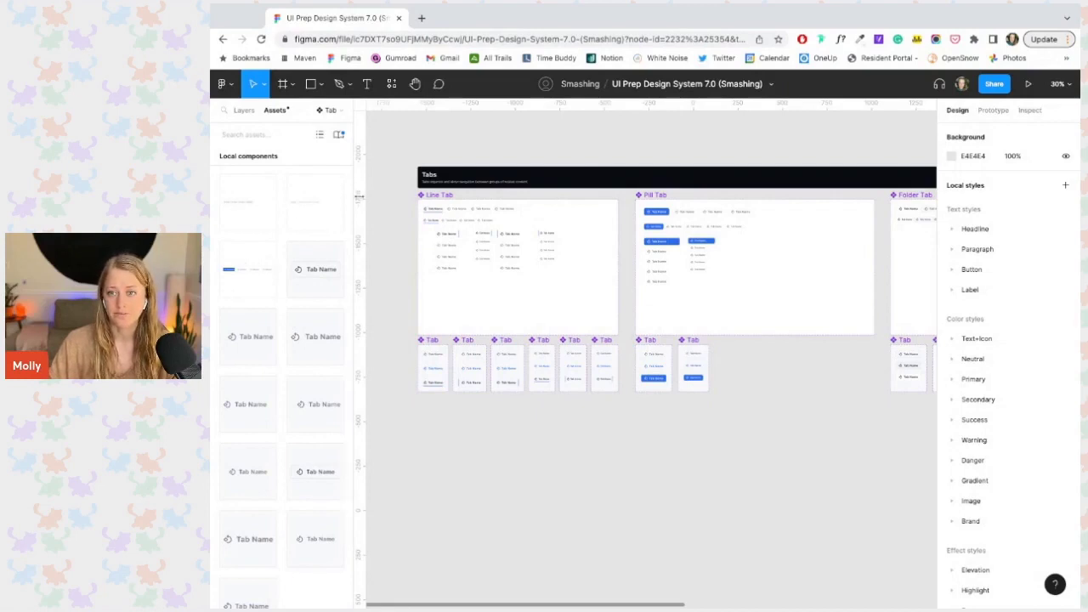
scroll(403, 368, "down", 3)
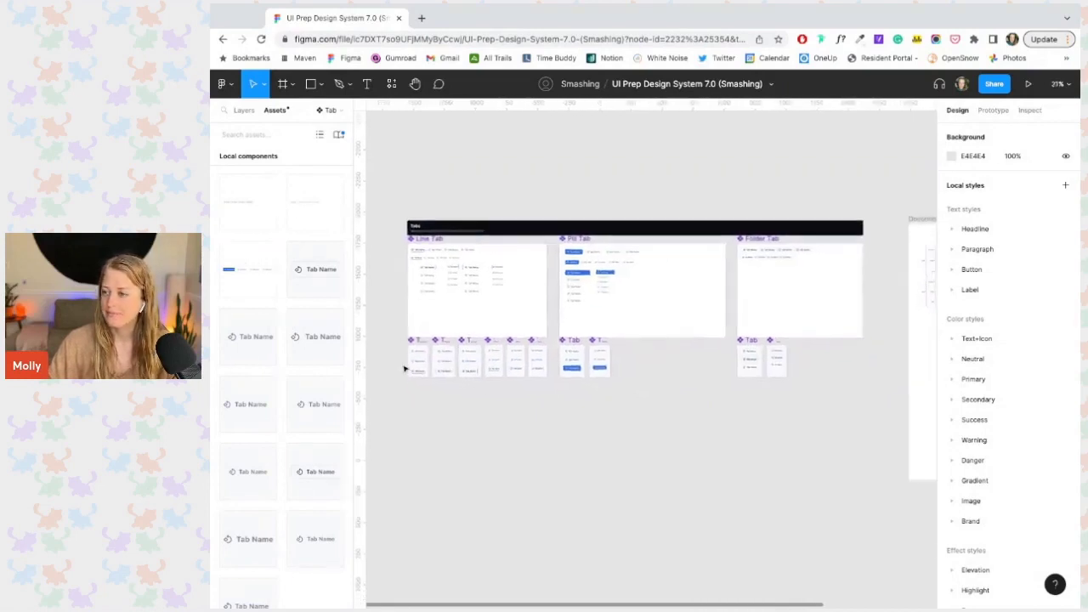
Marquee-select the ten small nested Tab components and batch-rename them all to '.Tab'
left_click_drag(764, 433, 393, 340)
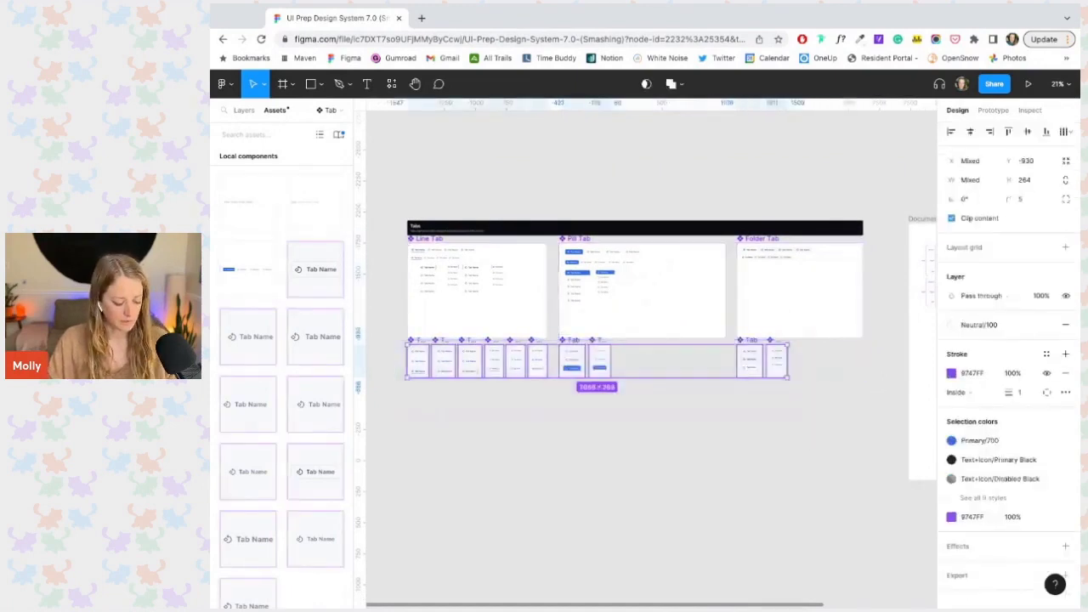
key("super+r")
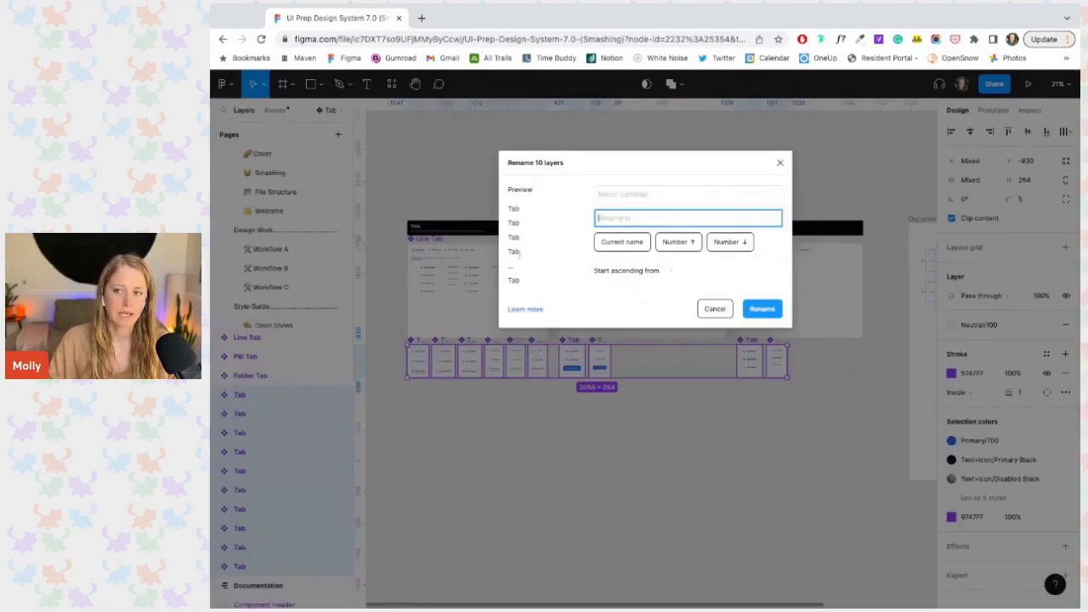
type(".Tab")
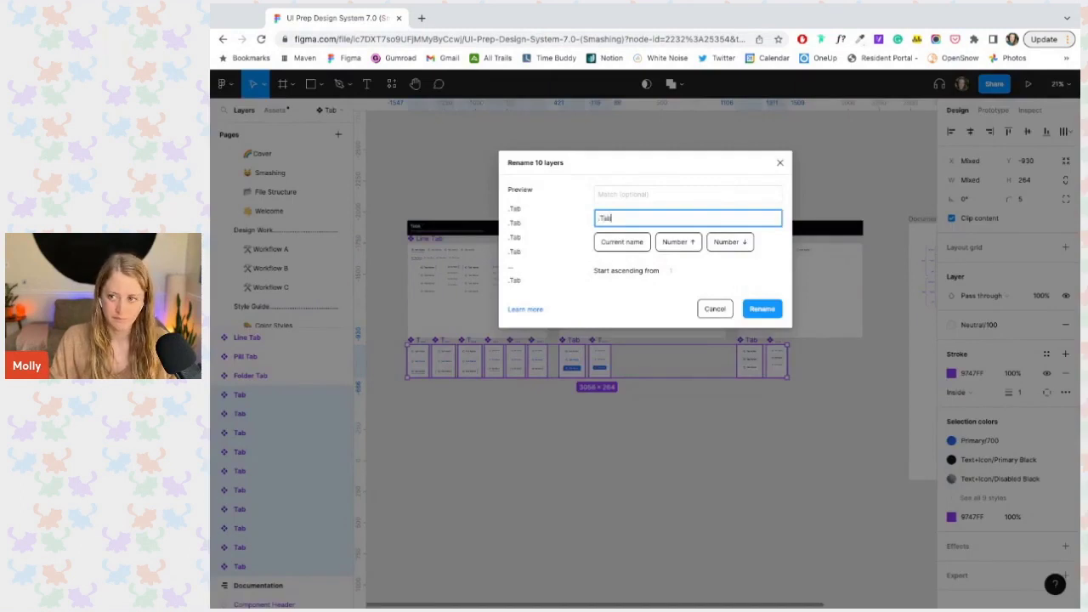
key("Return")
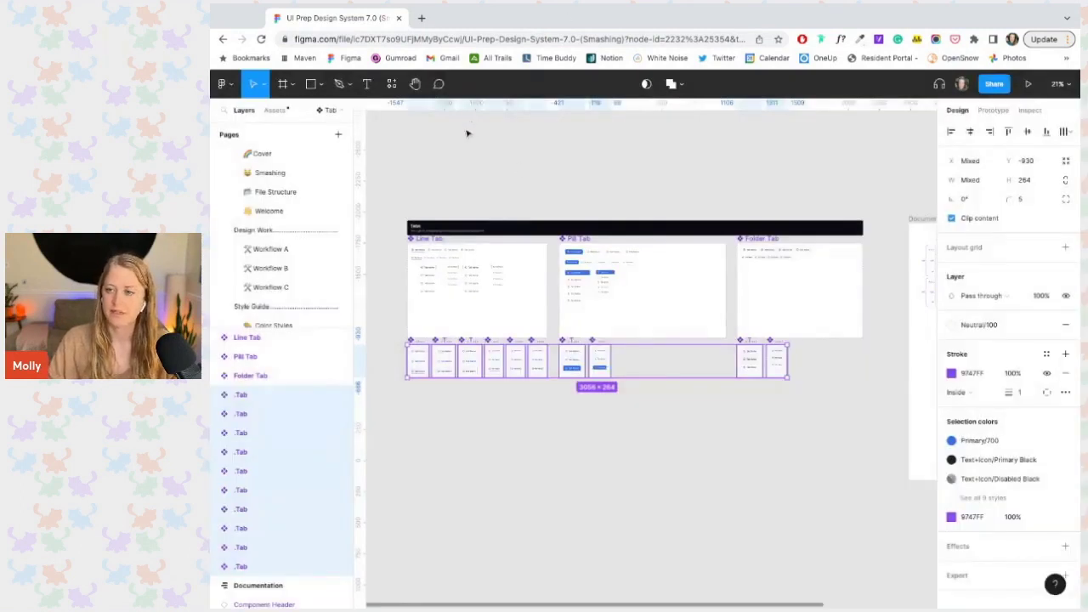
left_click(467, 133)
left_click(274, 110)
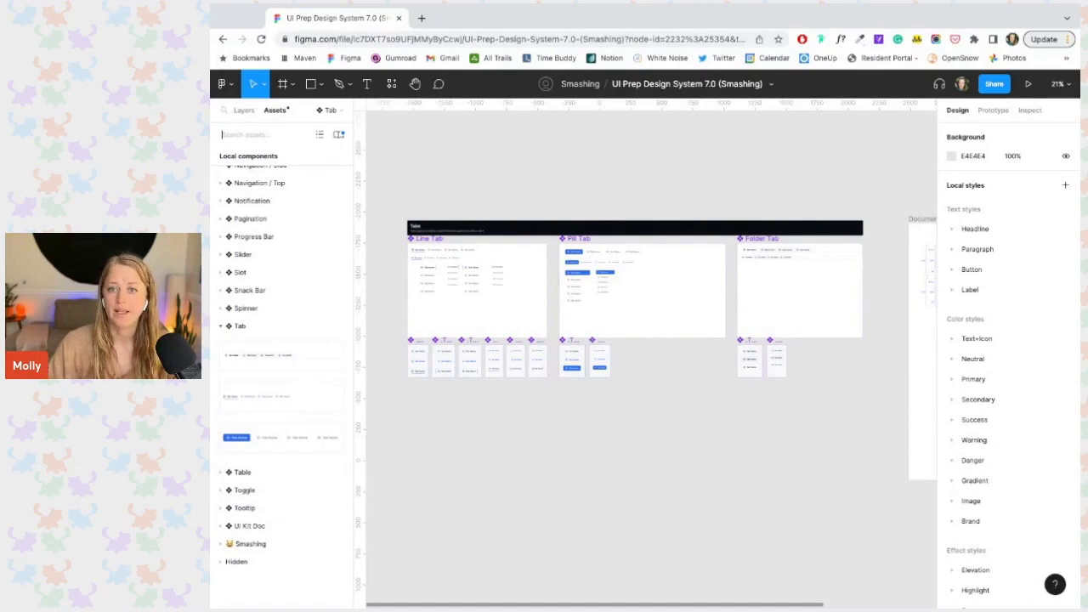
Return to the Layers panel and scroll down the Pages list
left_click(244, 111)
scroll(259, 246, "down", 10)
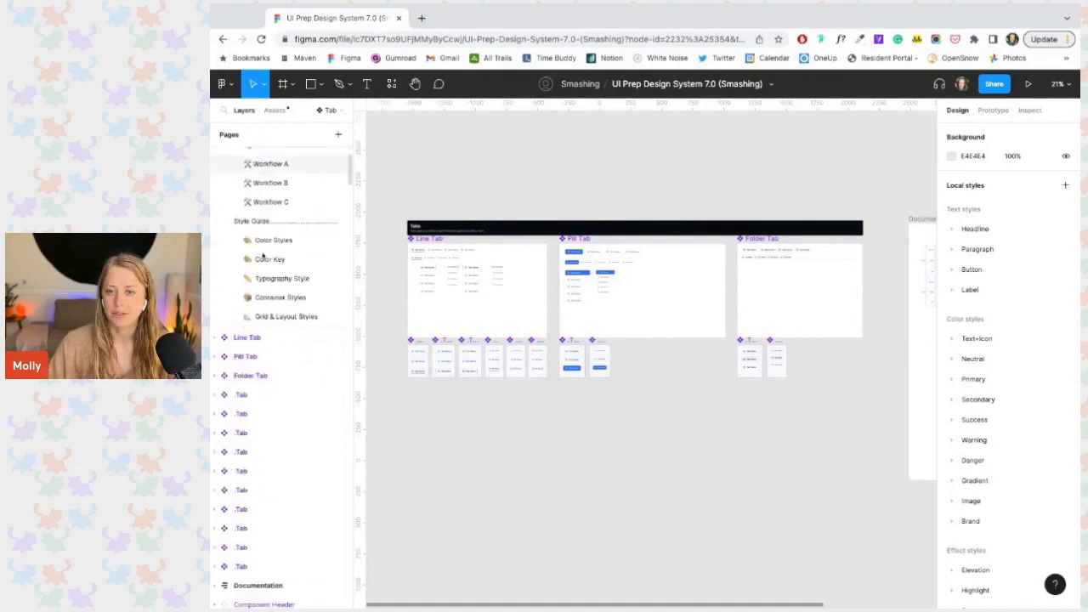
scroll(263, 256, "down", 1)
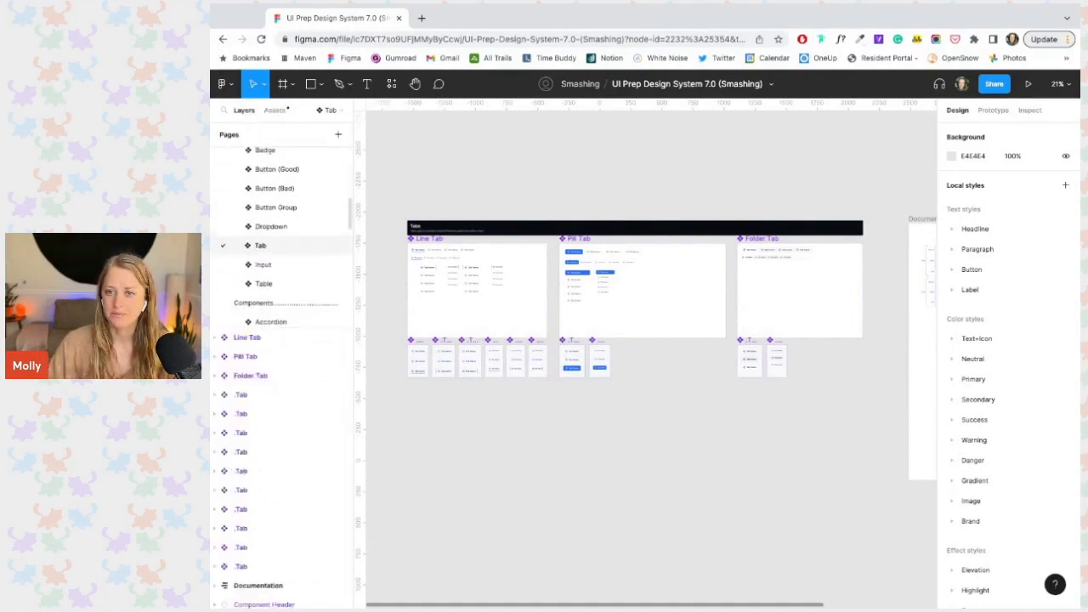
Open the Input page and bring its Atom frame of input field parts into view
left_click(262, 264)
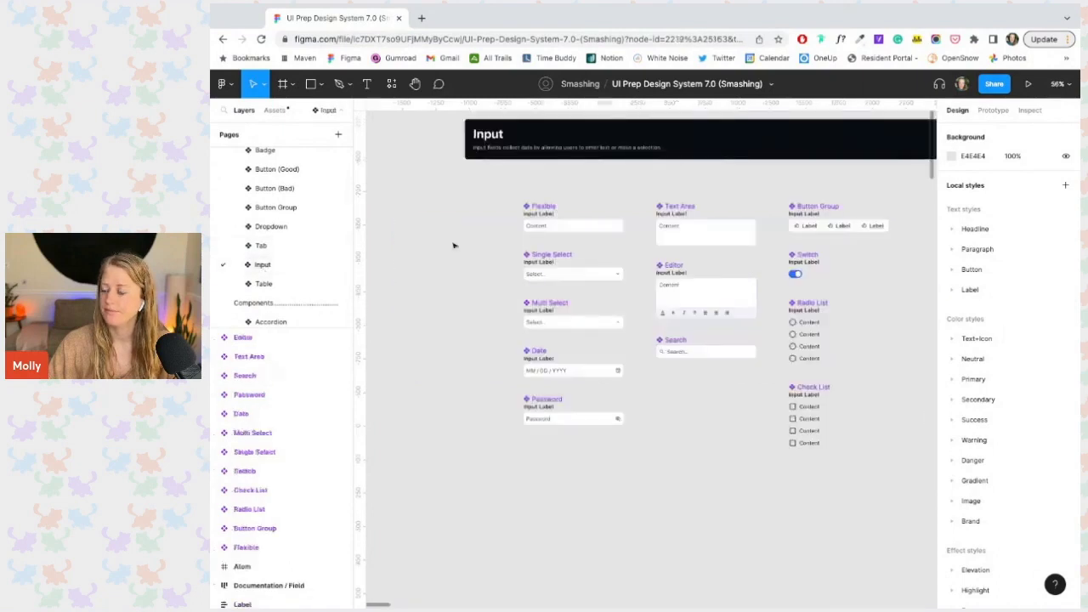
scroll(454, 245, "down", 5)
scroll(454, 245, "right", 5)
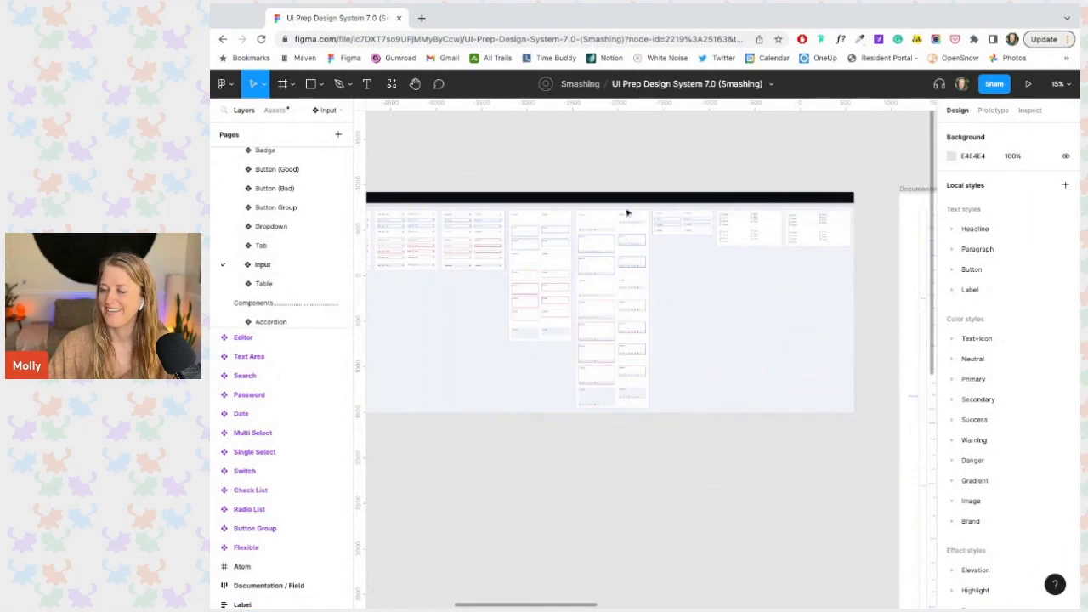
scroll(501, 218, "left", 5)
scroll(501, 218, "right", 2)
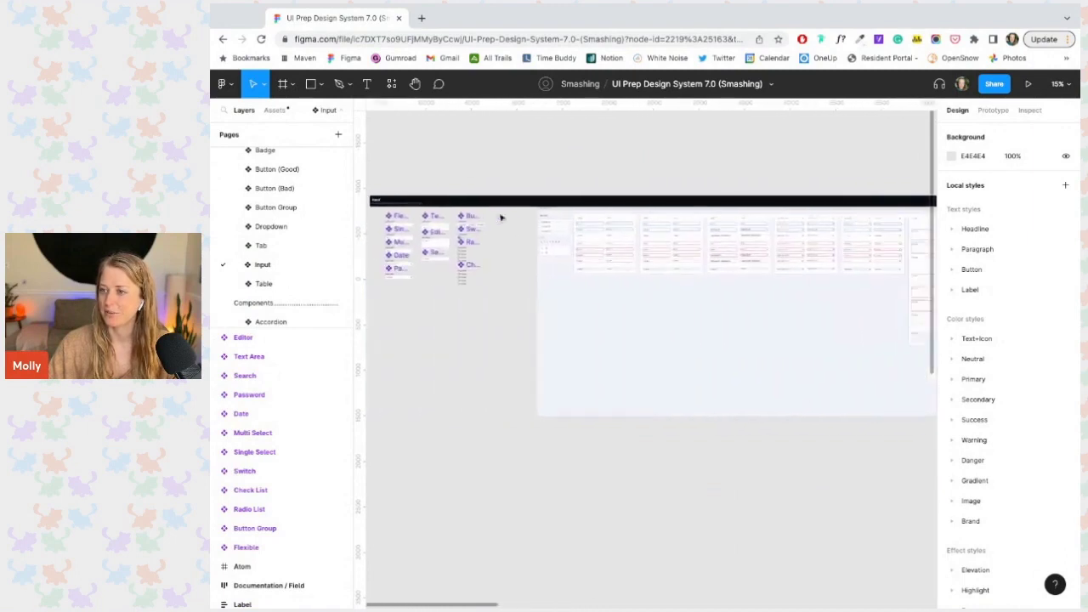
right_click(499, 213)
left_click(445, 340)
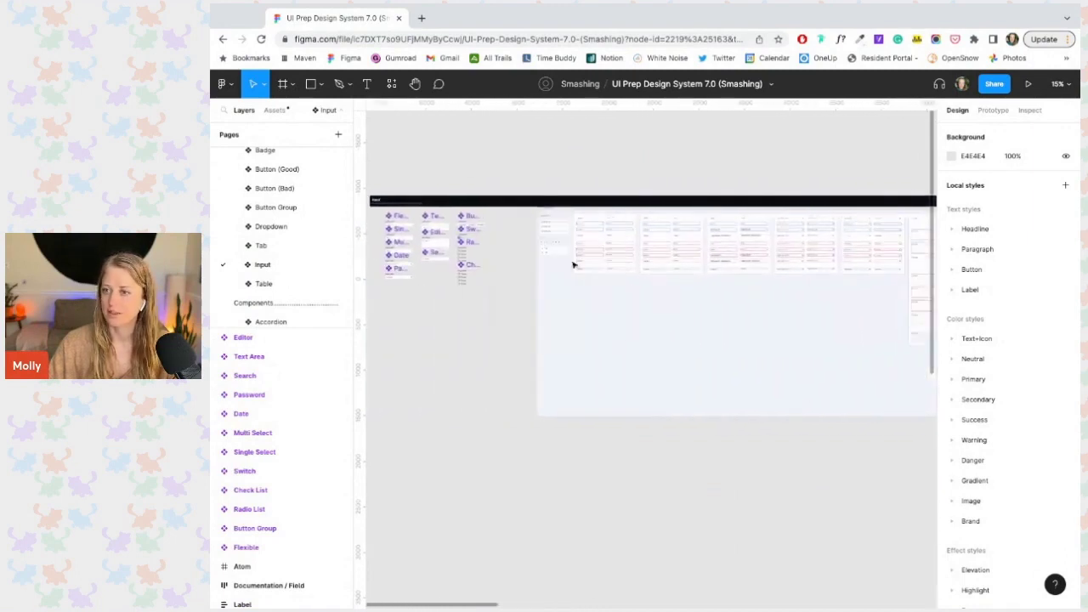
scroll(573, 265, "up", 5)
scroll(573, 264, "up", 2)
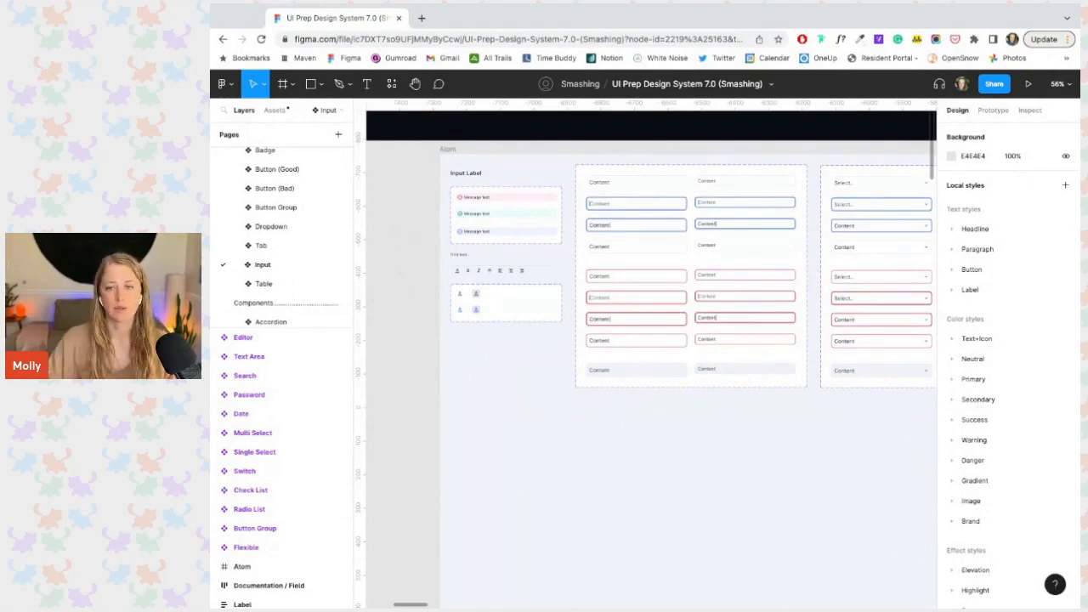
In Assets, collapse the Tab group and expand Input to preview its field, select and toggle variants
left_click(274, 110)
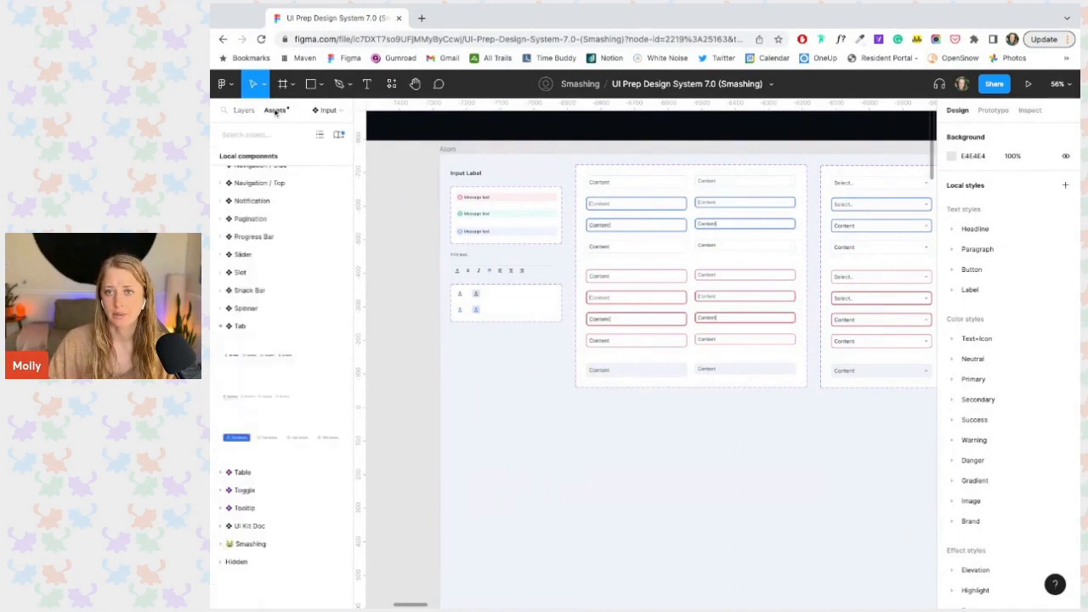
left_click(220, 327)
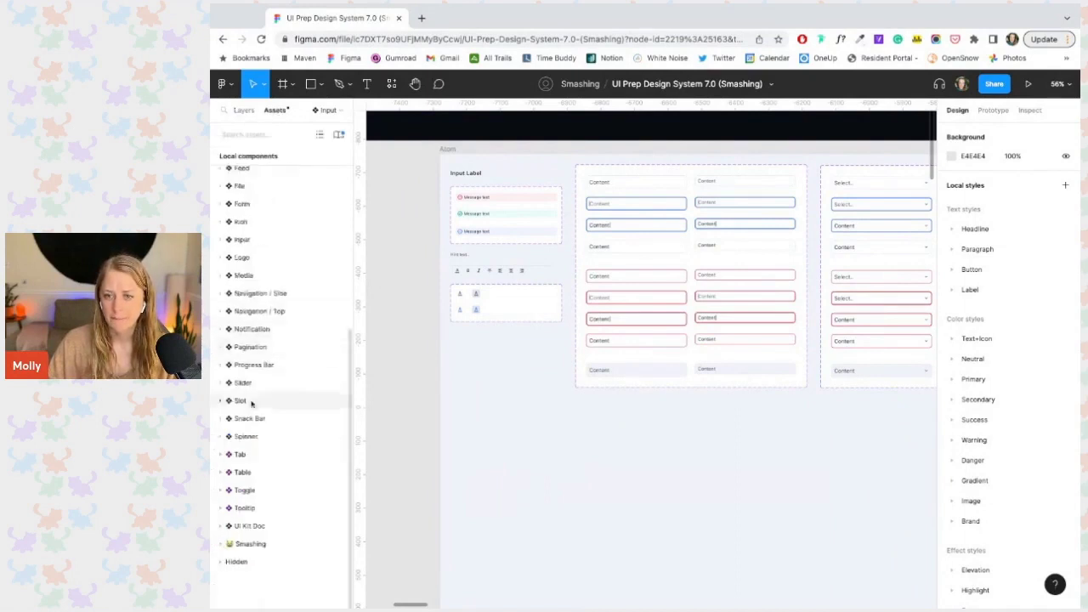
scroll(252, 407, "up", 3)
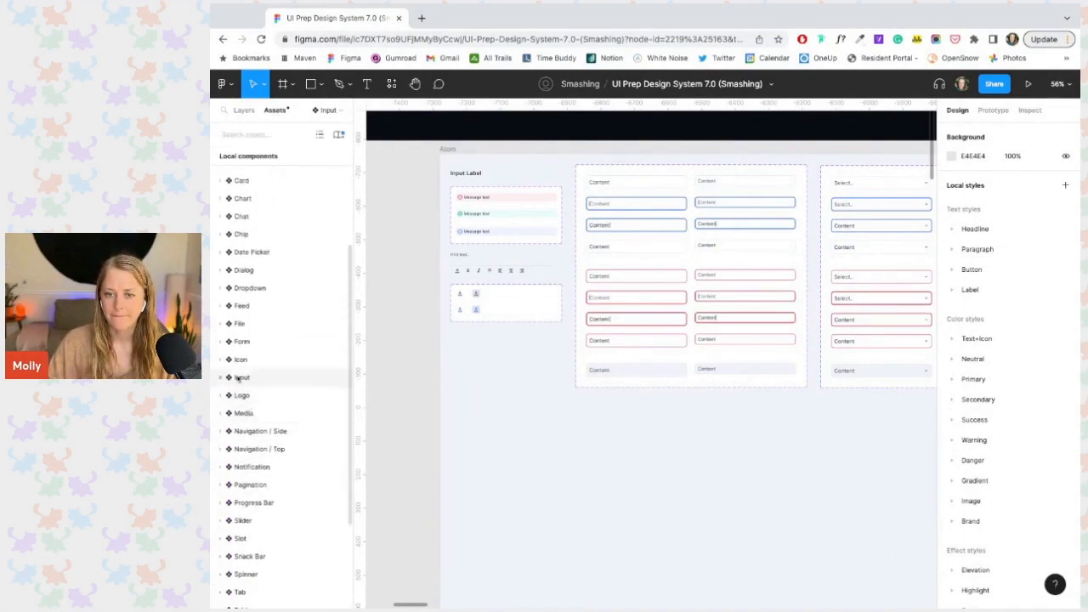
left_click(240, 377)
scroll(248, 366, "down", 2)
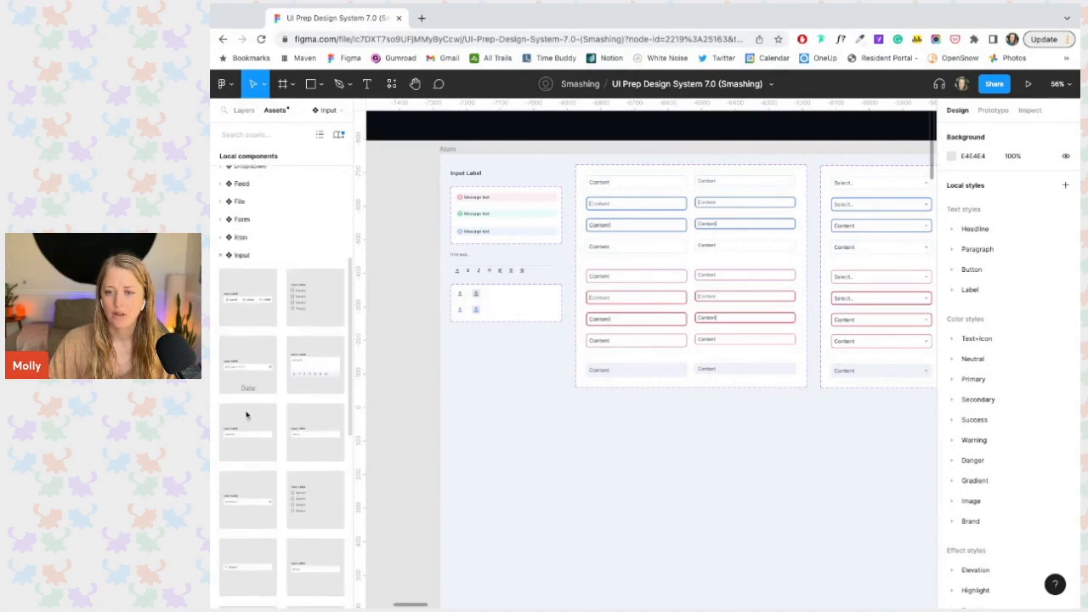
scroll(272, 433, "down", 5)
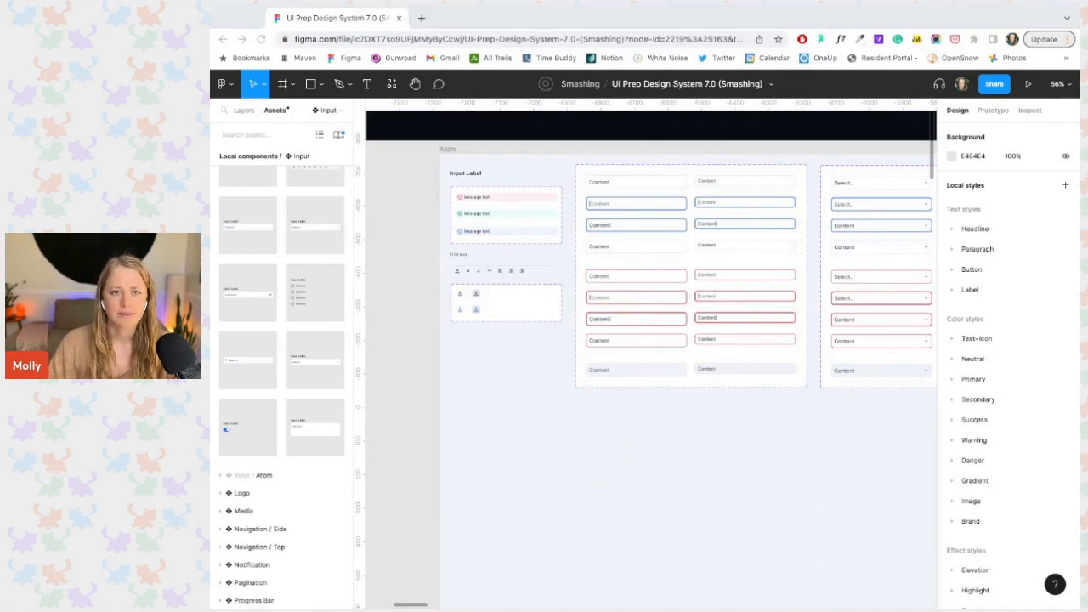
left_click(486, 420)
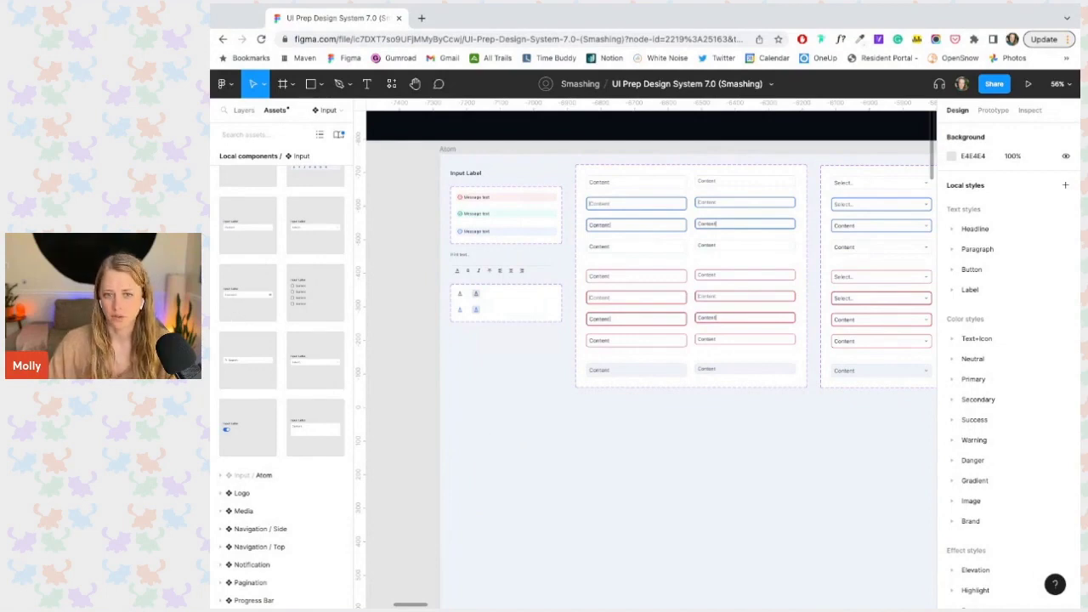
Switch back to Layers and open the Button Group page from the Pages list
left_click(244, 110)
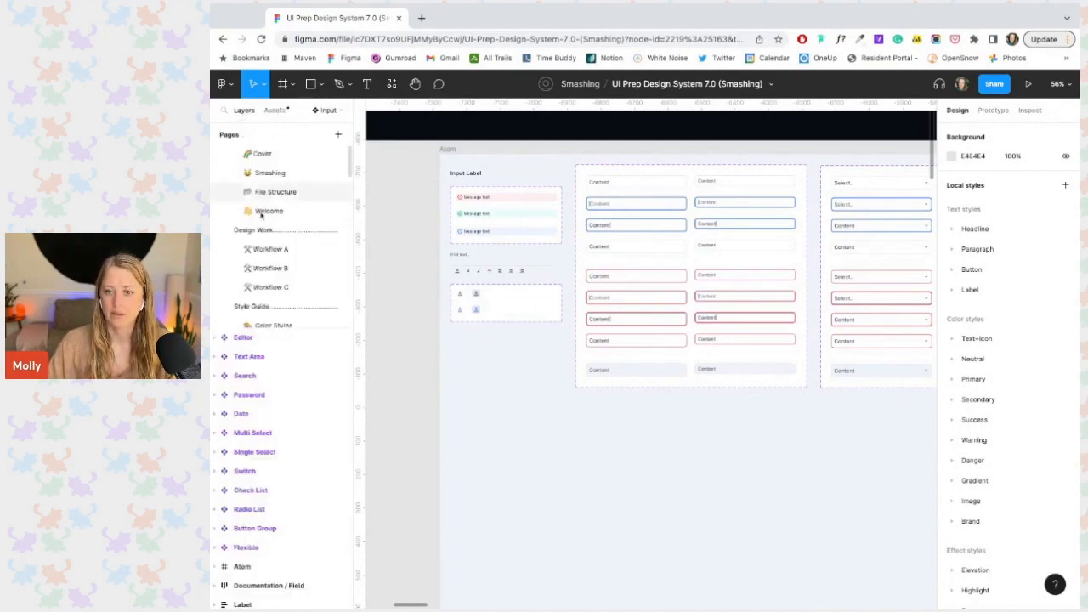
scroll(274, 281, "down", 3)
scroll(276, 276, "down", 4)
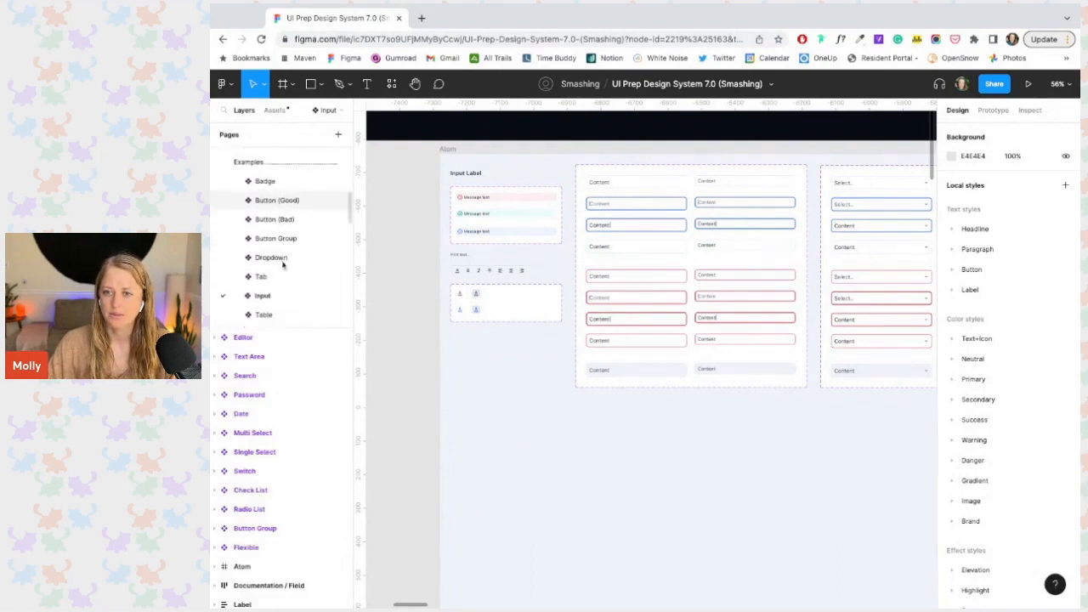
scroll(283, 266, "down", 2)
scroll(283, 266, "up", 3)
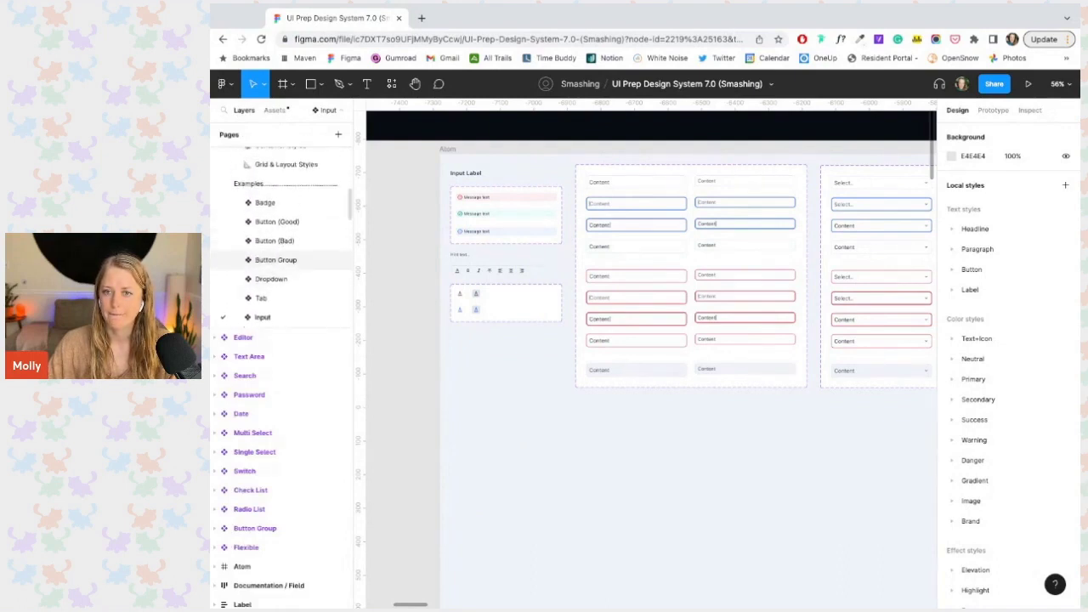
left_click(269, 260)
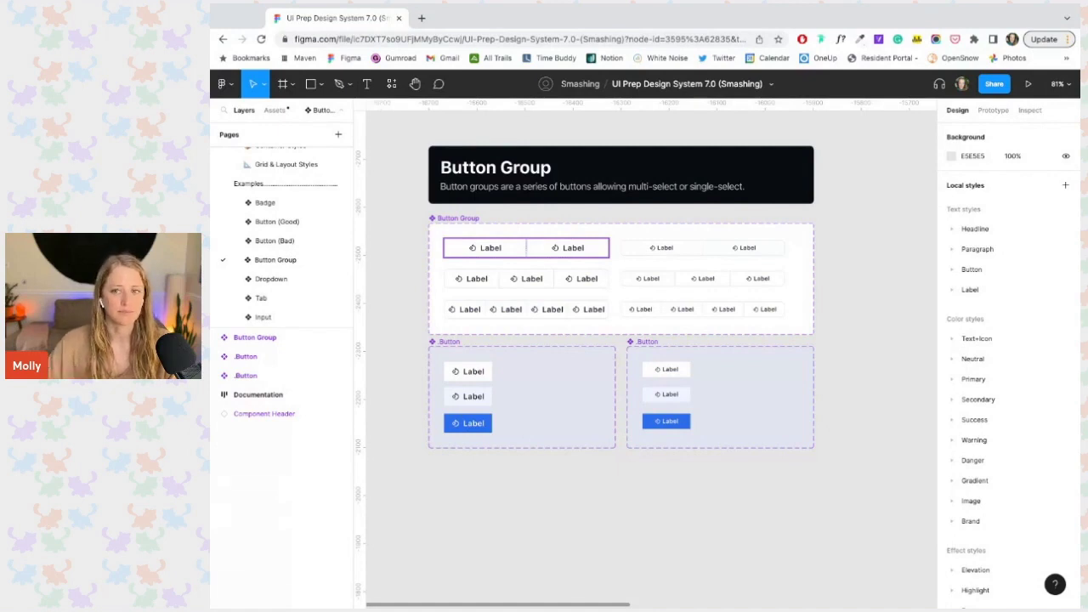
scroll(280, 238, "up", 5)
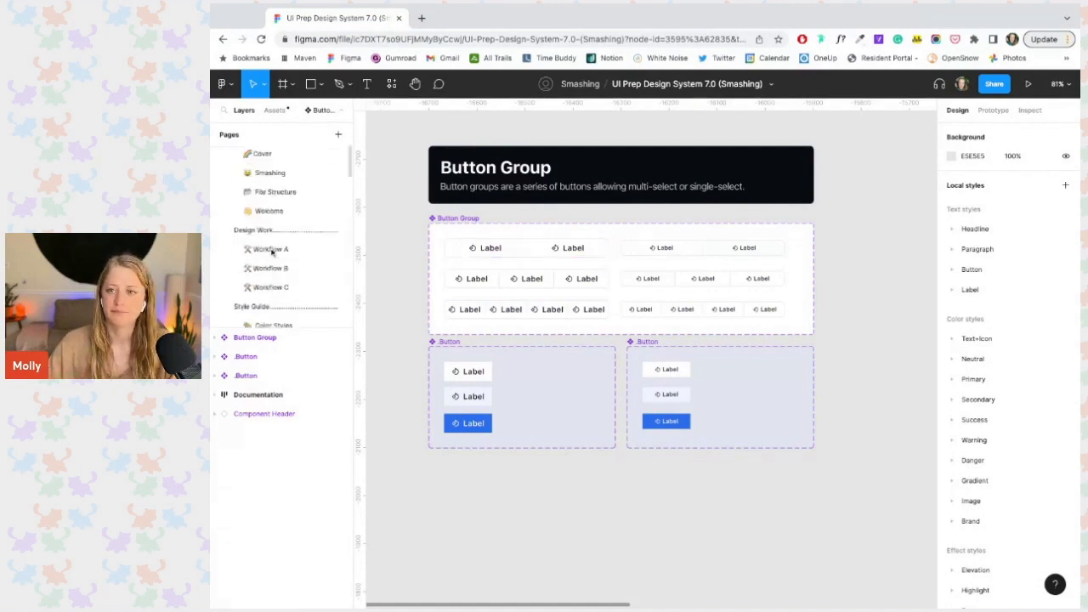
Open the Smashing page and clear the selection of the Tips frame
left_click(270, 173)
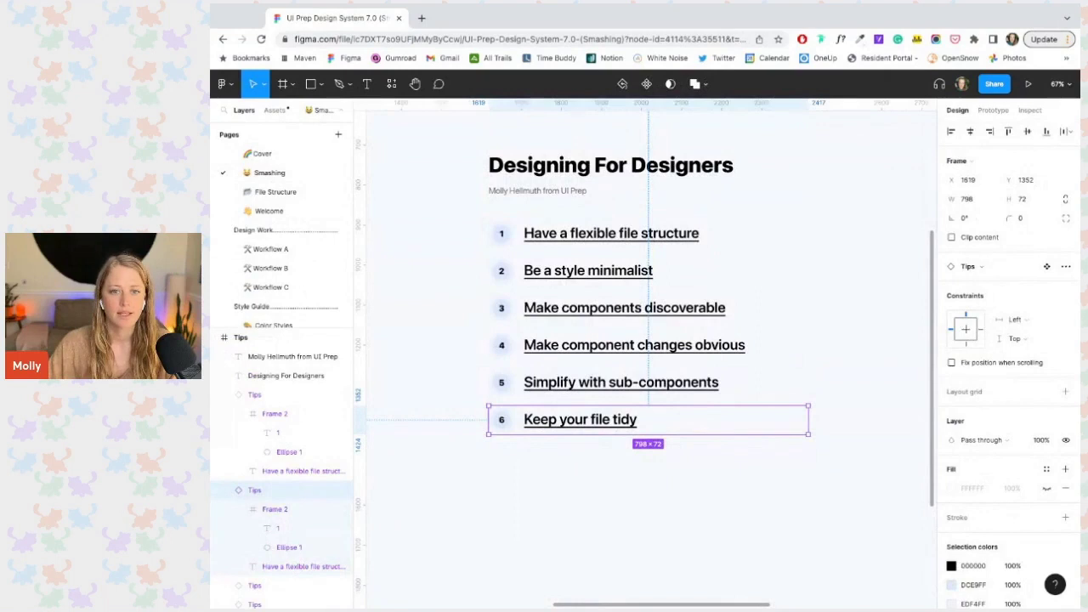
left_click(450, 345)
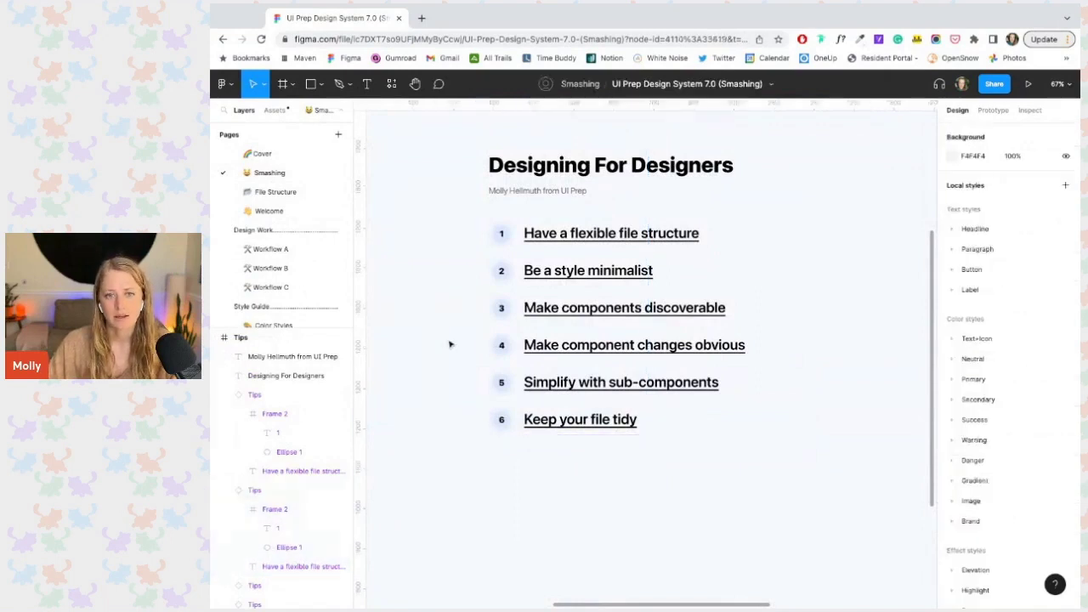